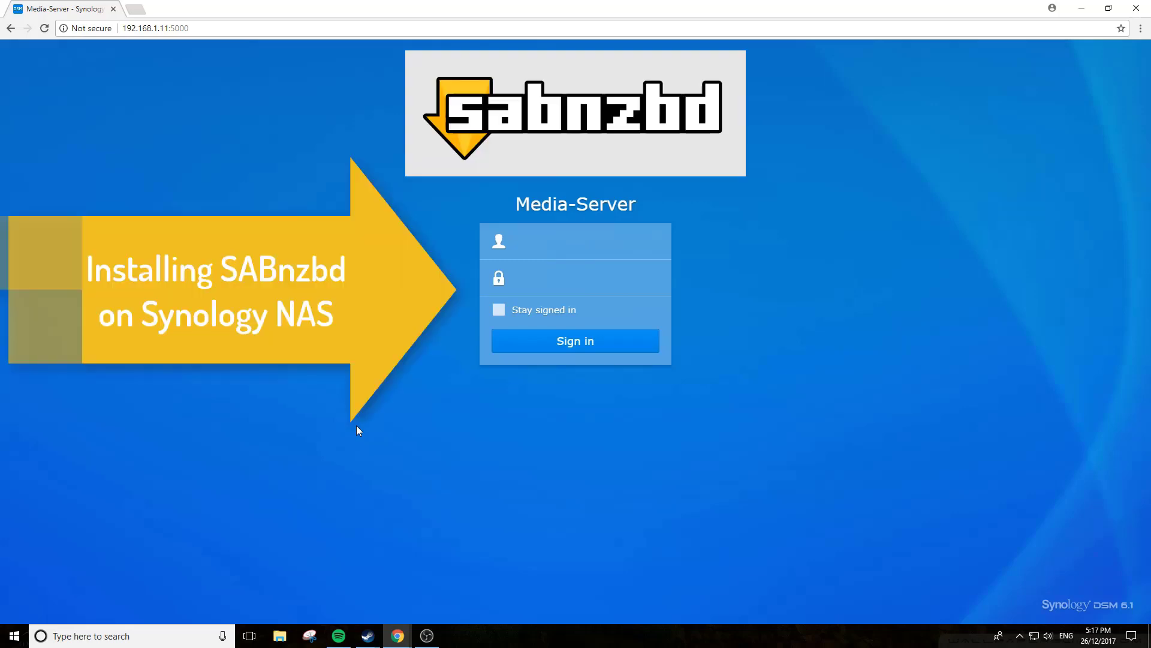
# - Enter the admin username and the account password on the Media-Server sign-in page
pyautogui.click(571, 248)
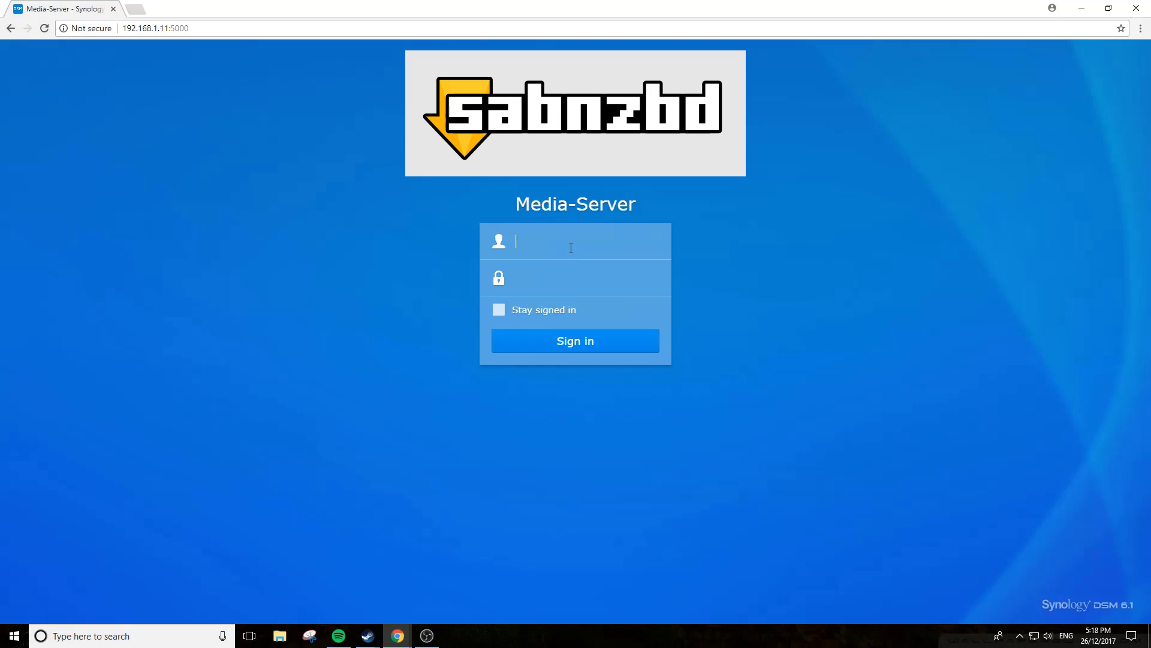
pyautogui.write('admin')
pyautogui.press('Tab')
pyautogui.write('•••••••••••••')
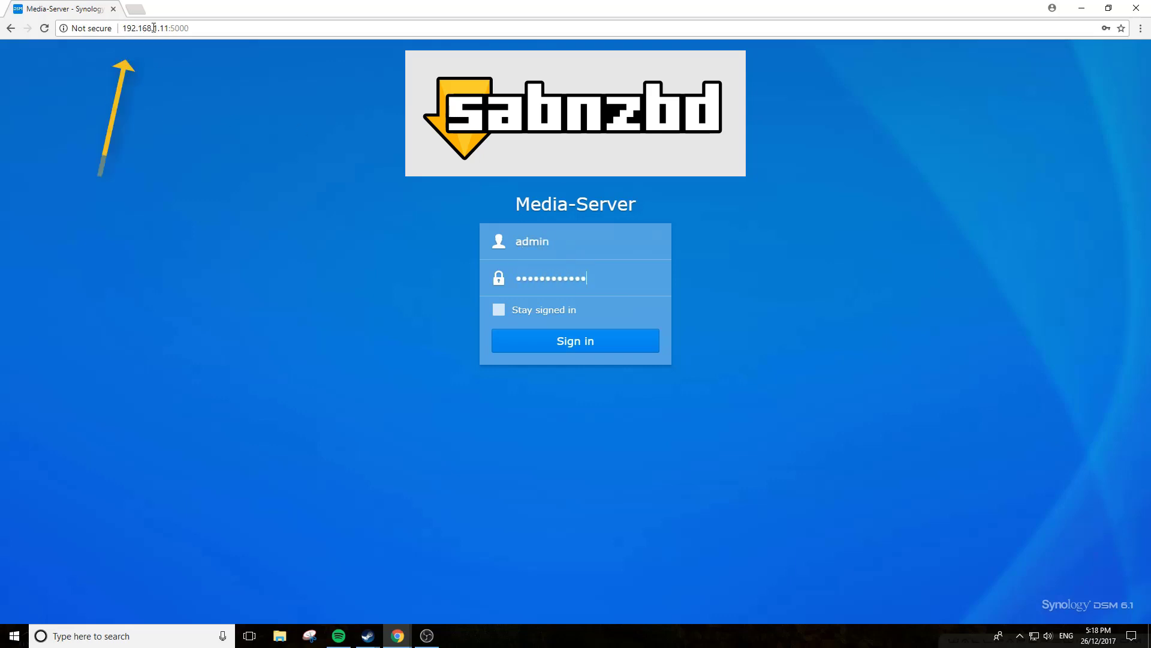
# - Sign in, close DSM Help, and open Package Center on its Recommended category
pyautogui.click(571, 350)
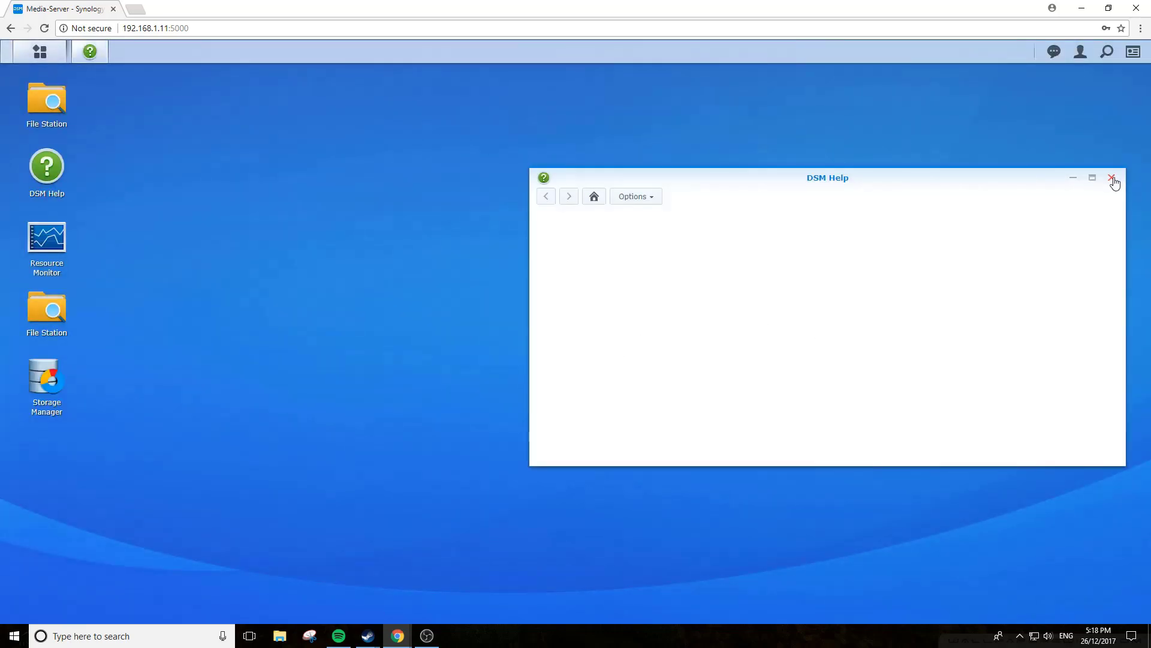
pyautogui.click(1112, 179)
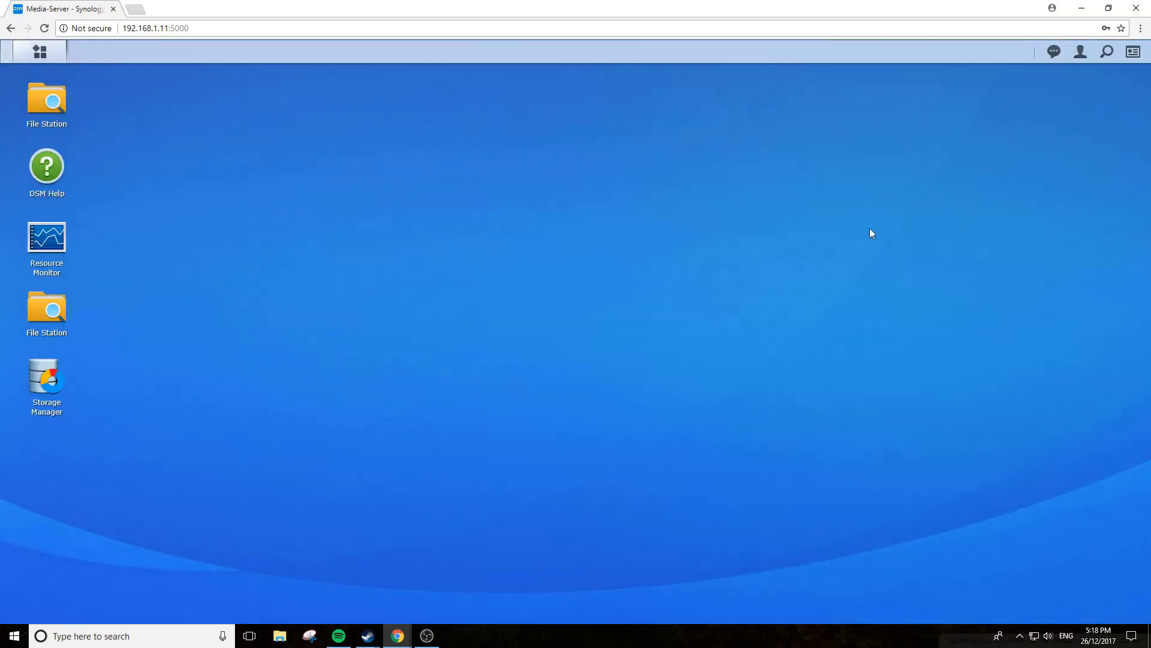
pyautogui.click(43, 52)
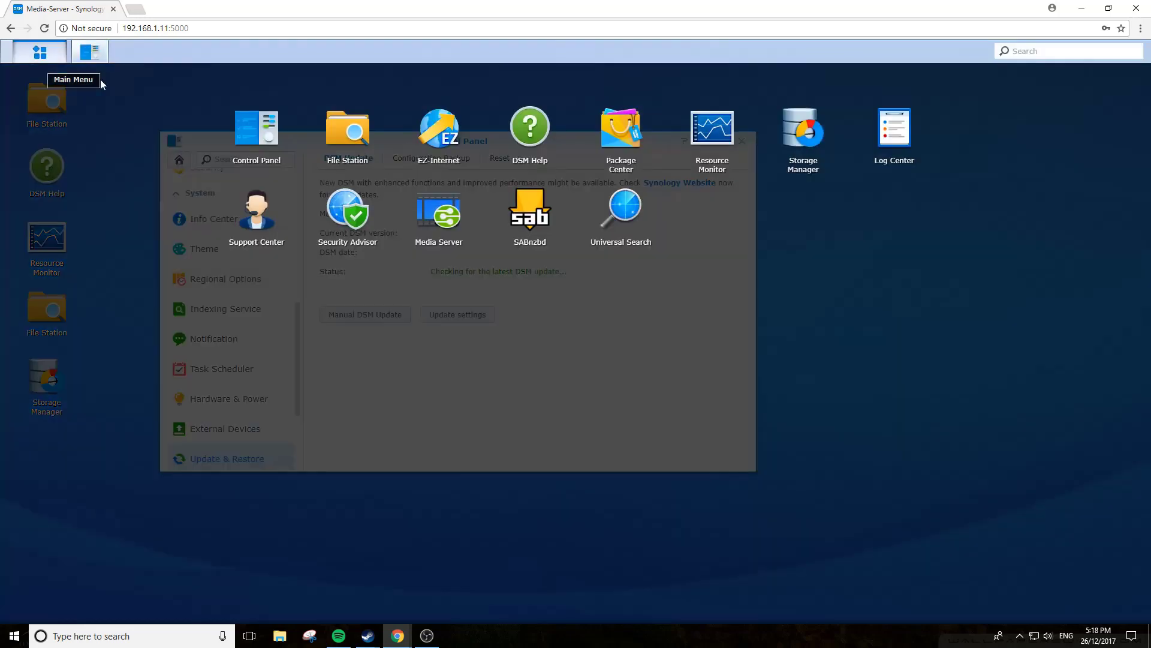
pyautogui.click(606, 138)
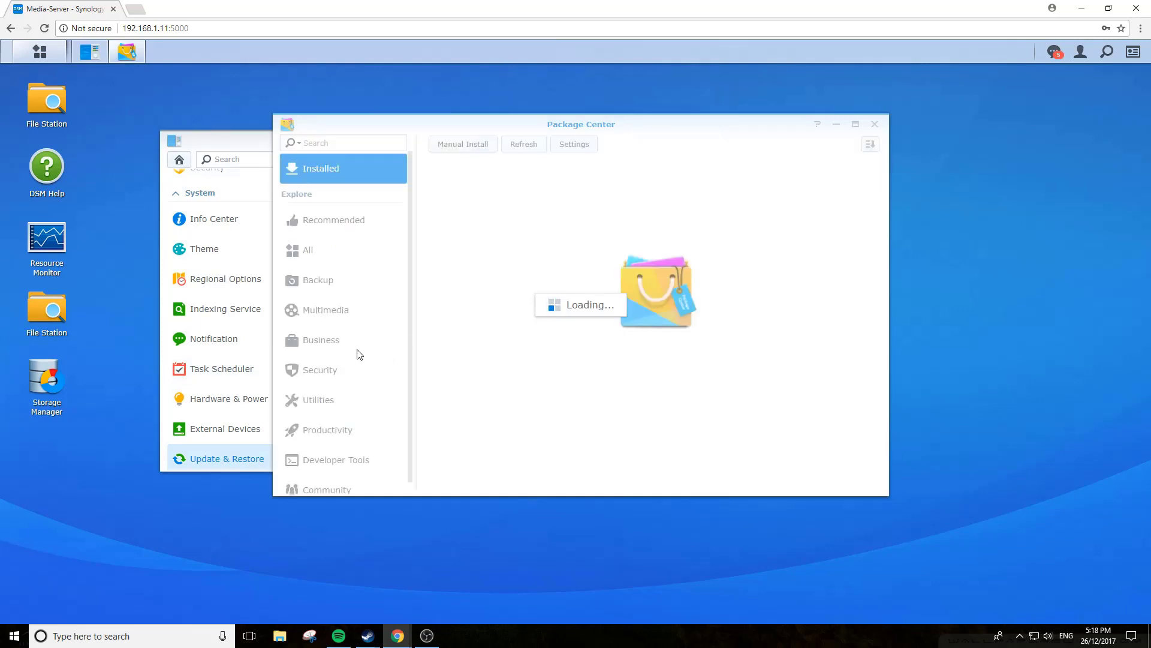
pyautogui.click(335, 223)
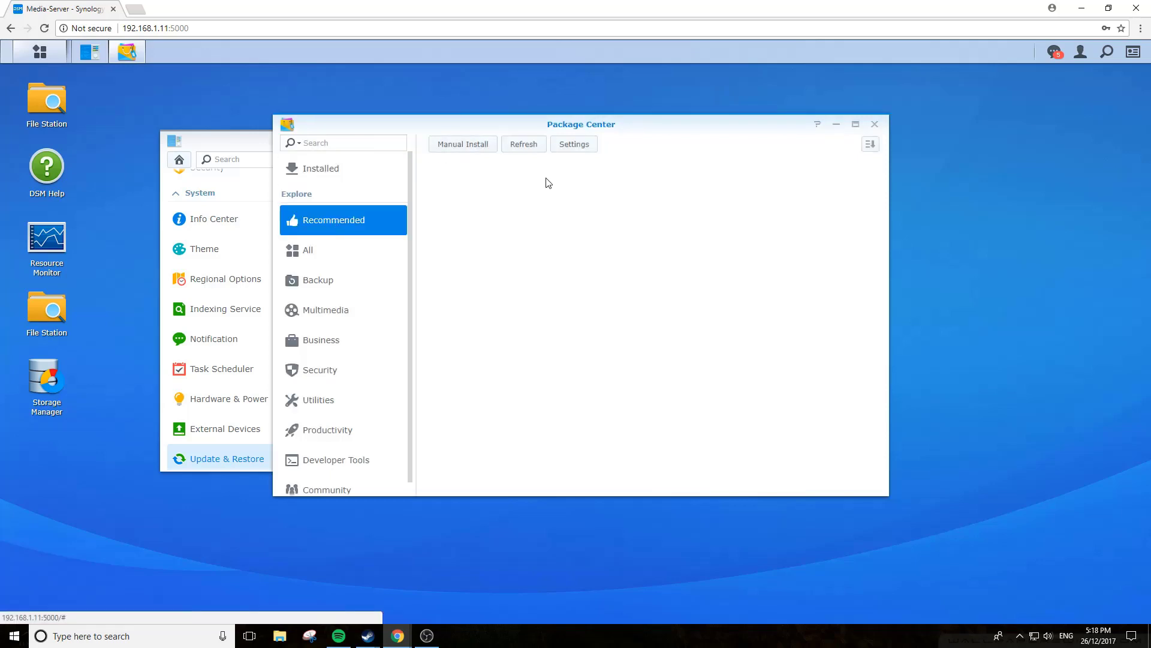
pyautogui.click(573, 147)
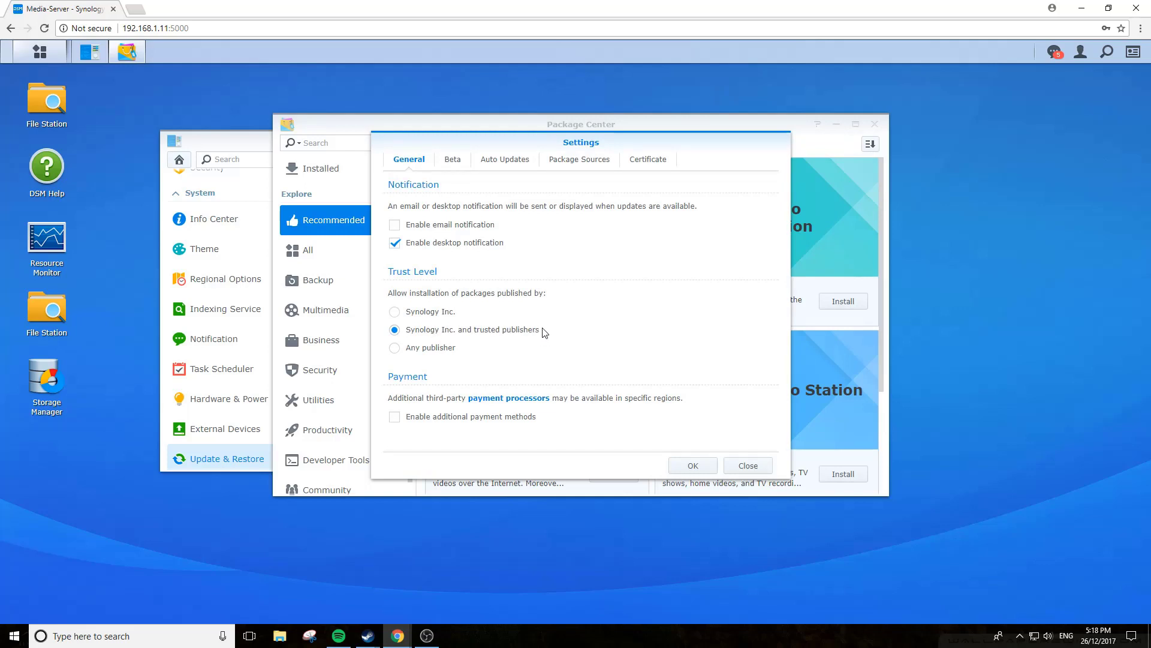
pyautogui.click(579, 163)
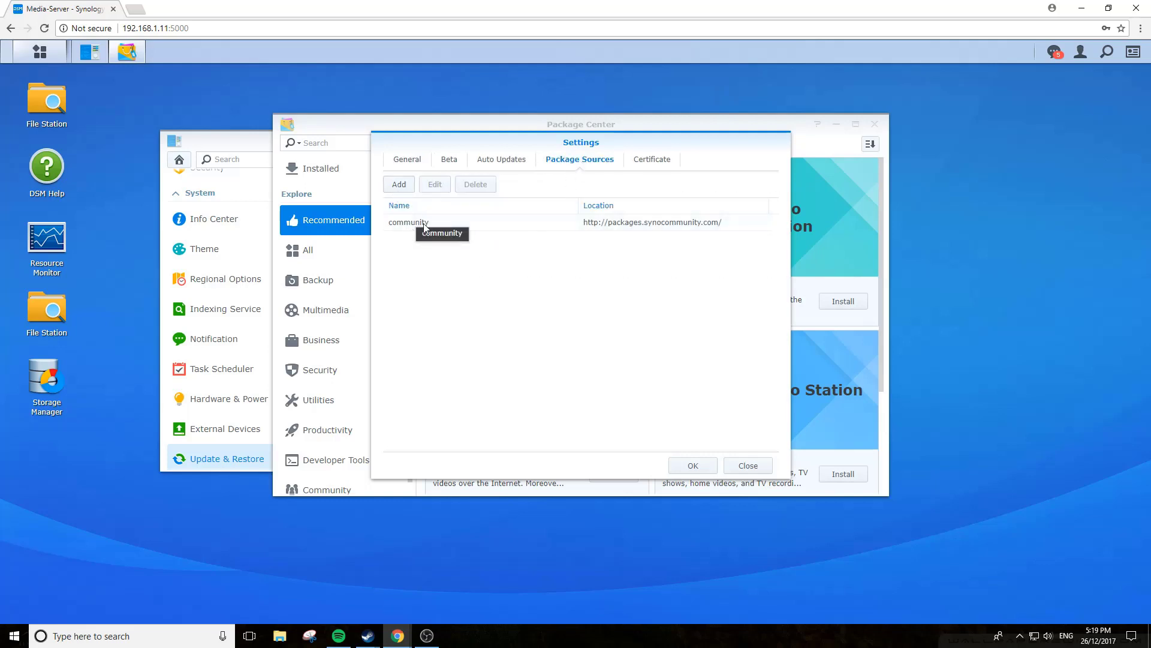
pyautogui.click(397, 186)
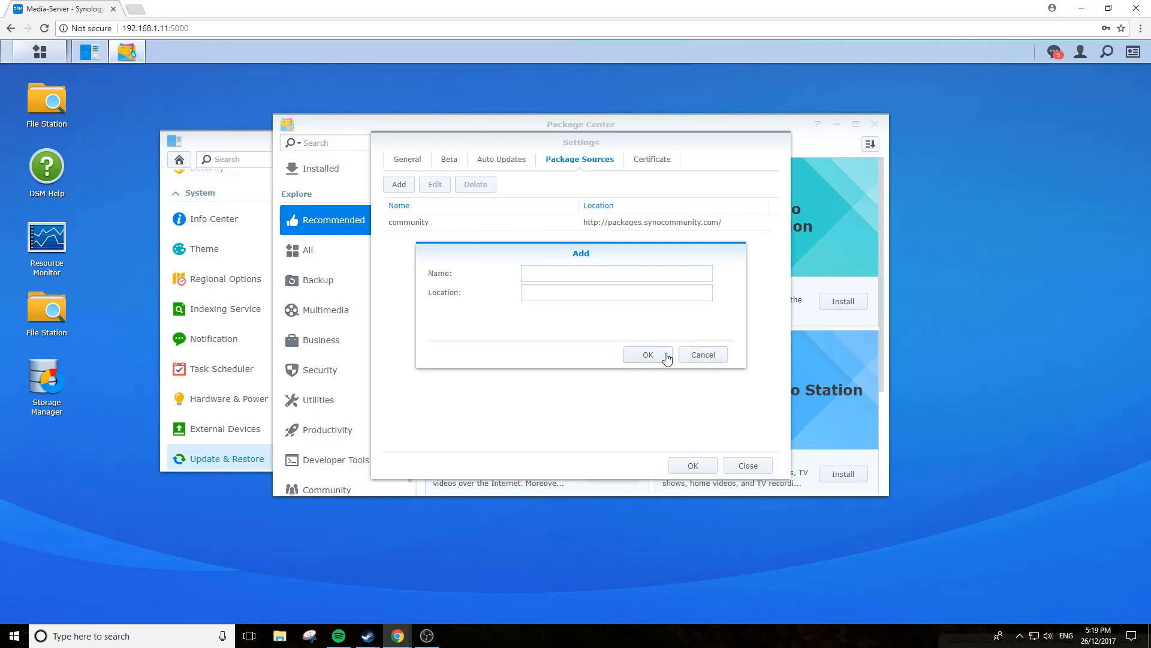
pyautogui.click(700, 355)
# - Close the package settings and browse the Community category to confirm SABnzbd is installed
pyautogui.click(730, 462)
pyautogui.scroll(-1, 386, 404)
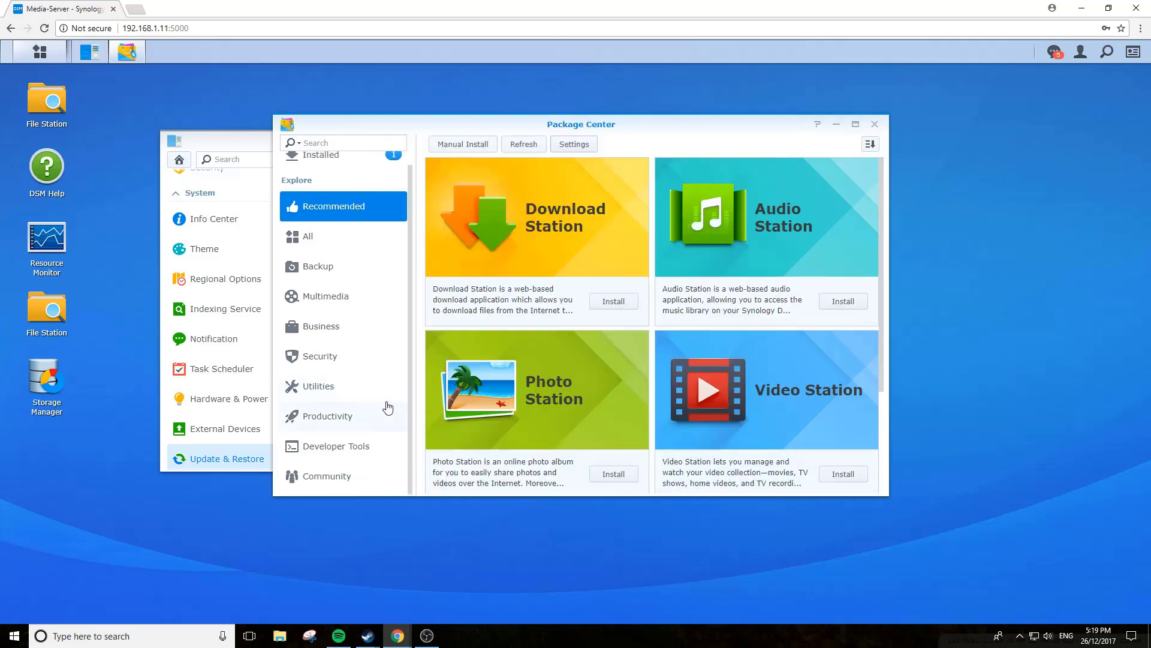
pyautogui.scroll(1, 329, 413)
pyautogui.scroll(-1, 324, 432)
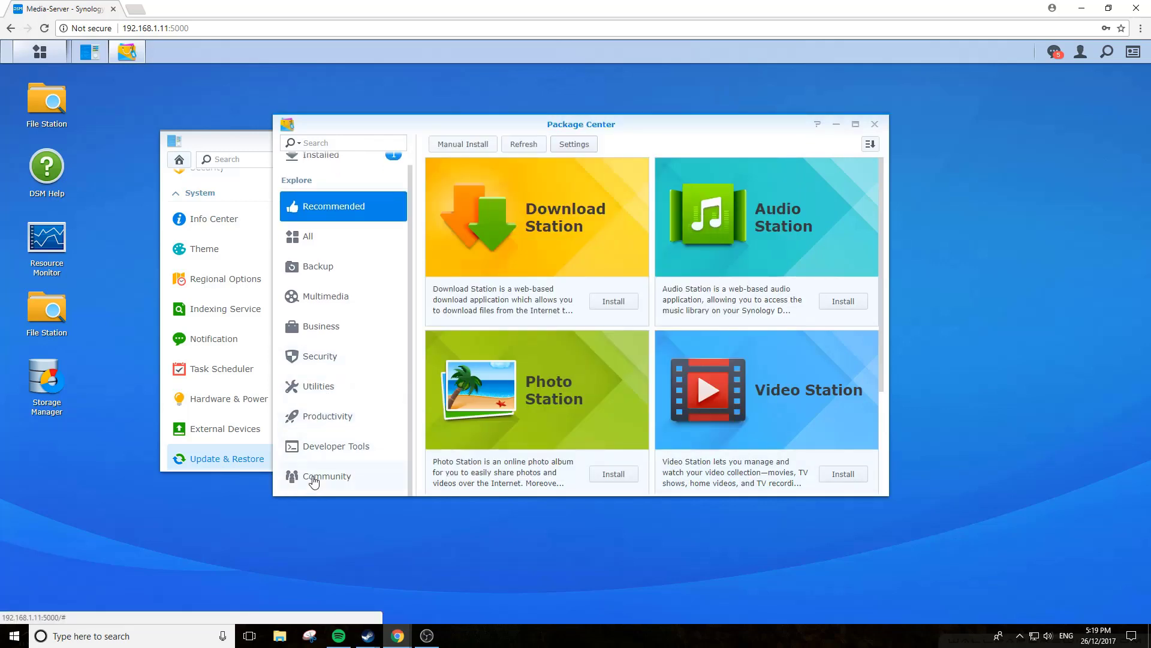
pyautogui.click(317, 476)
pyautogui.scroll(-15, 621, 362)
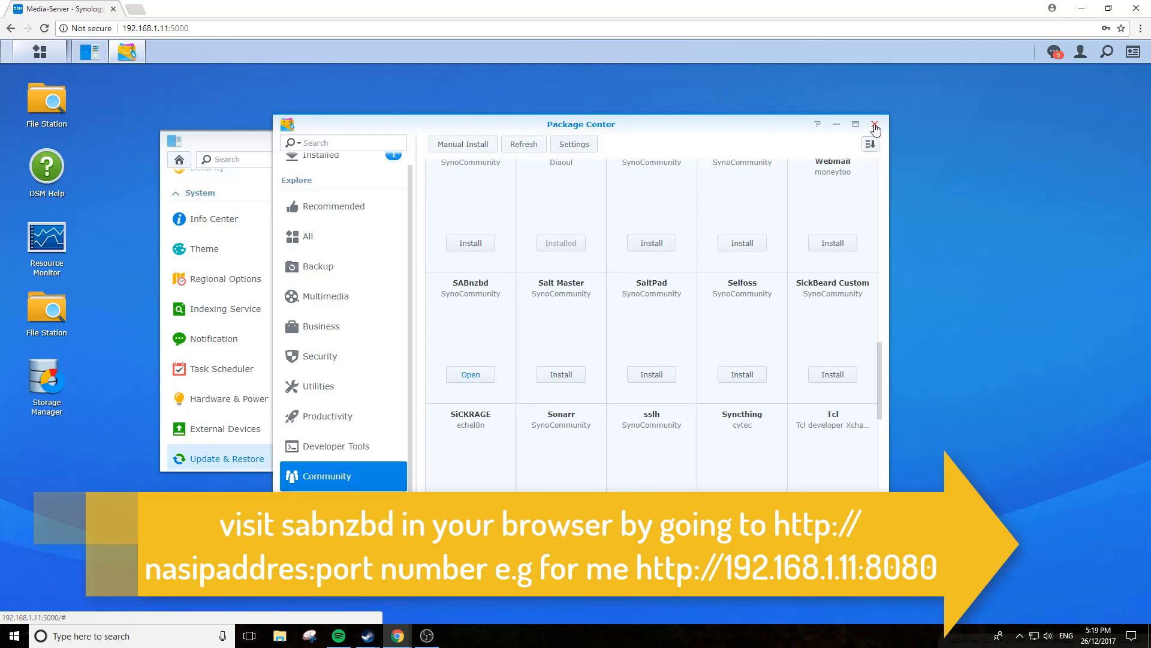
pyautogui.moveTo(658, 130); pyautogui.dragTo(776, 143)
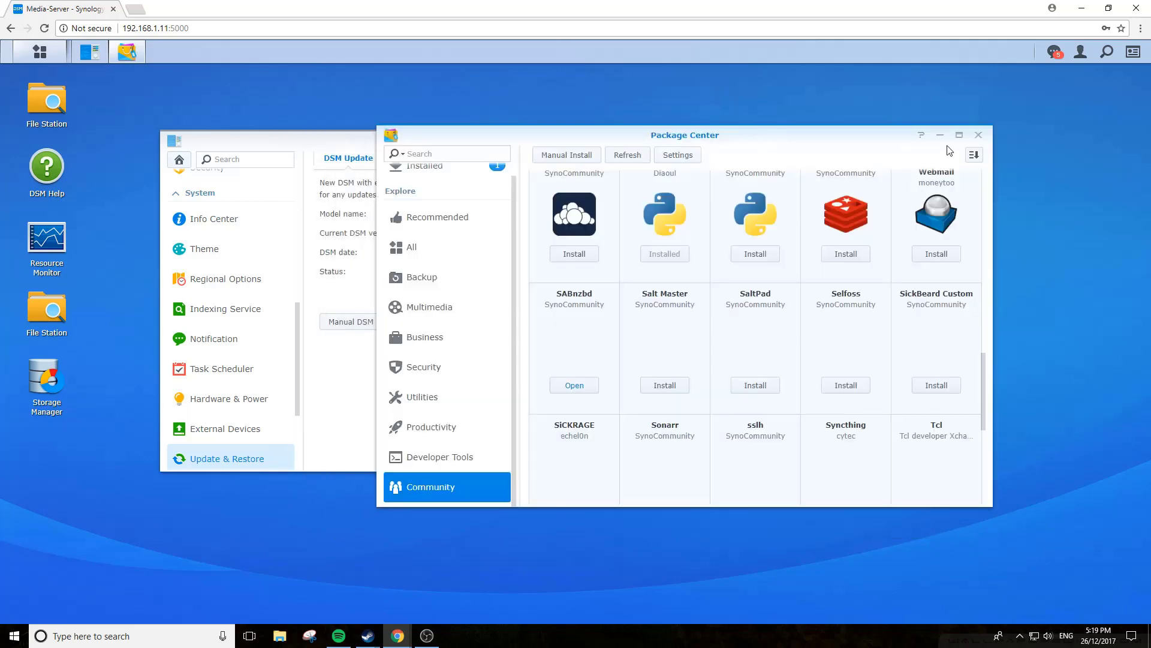
# - Close Package Center and open Control Panel's Terminal & SNMP settings, confirming SSH port 22
pyautogui.click(979, 137)
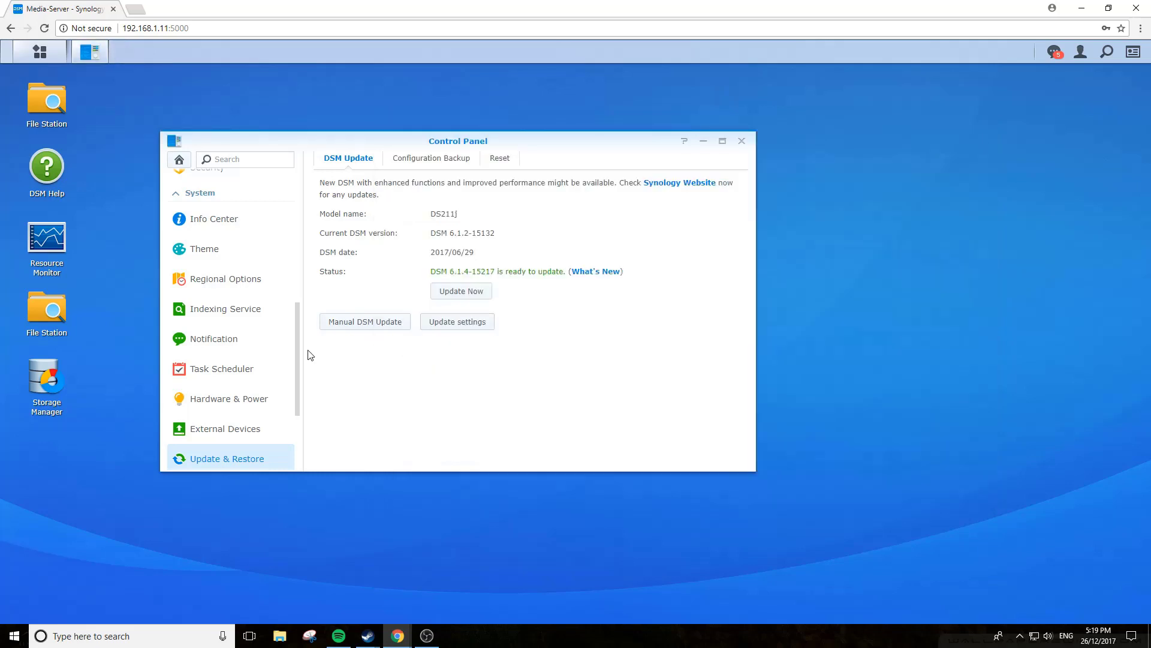
pyautogui.scroll(-2, 299, 355)
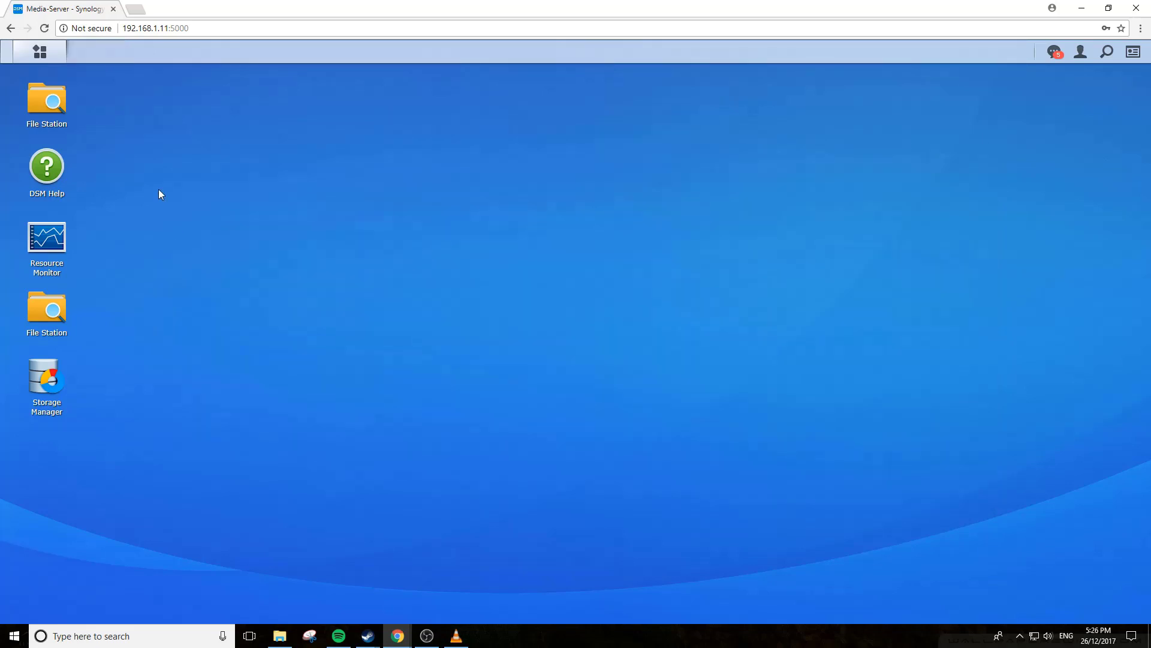
pyautogui.click(40, 51)
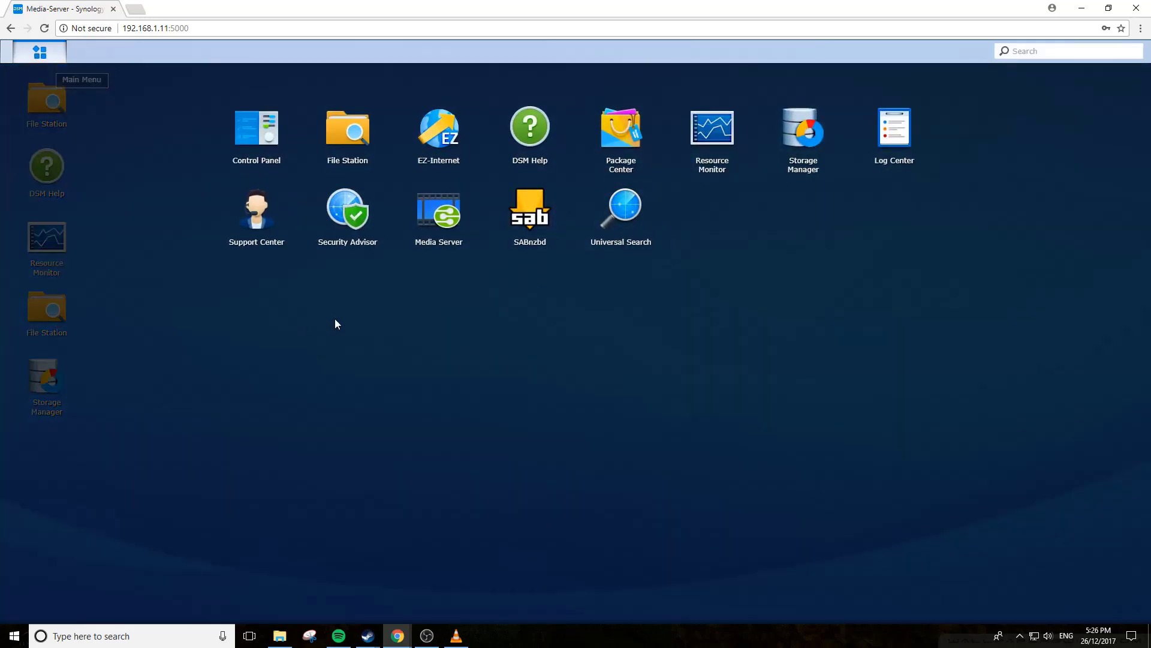
pyautogui.click(256, 127)
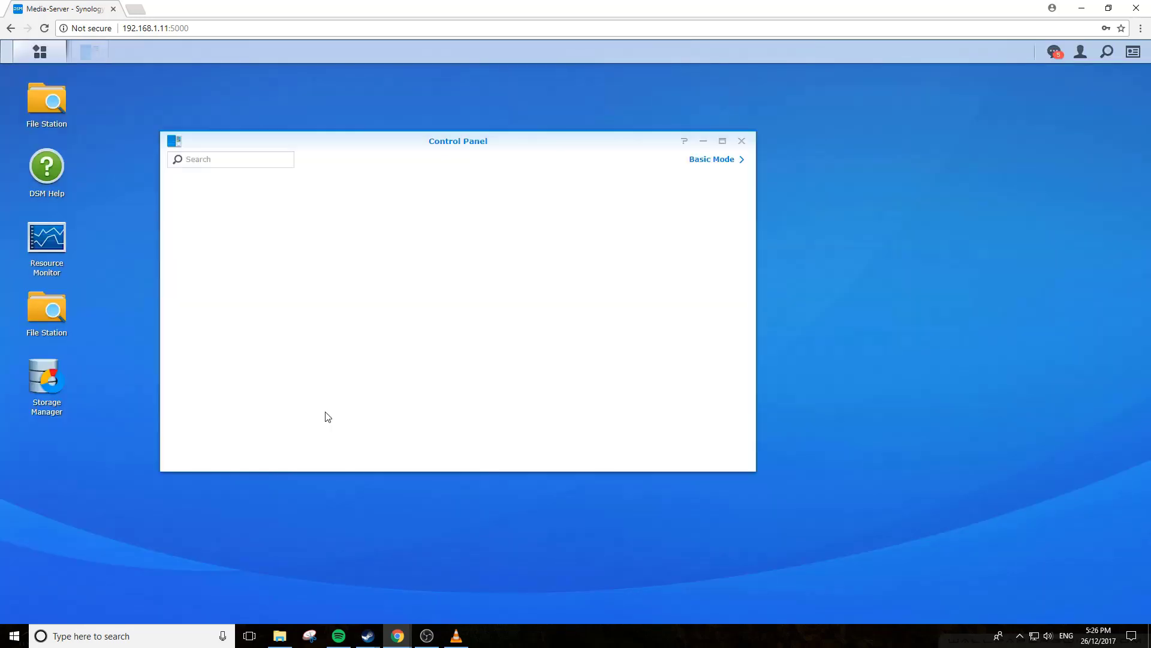
pyautogui.click(398, 438)
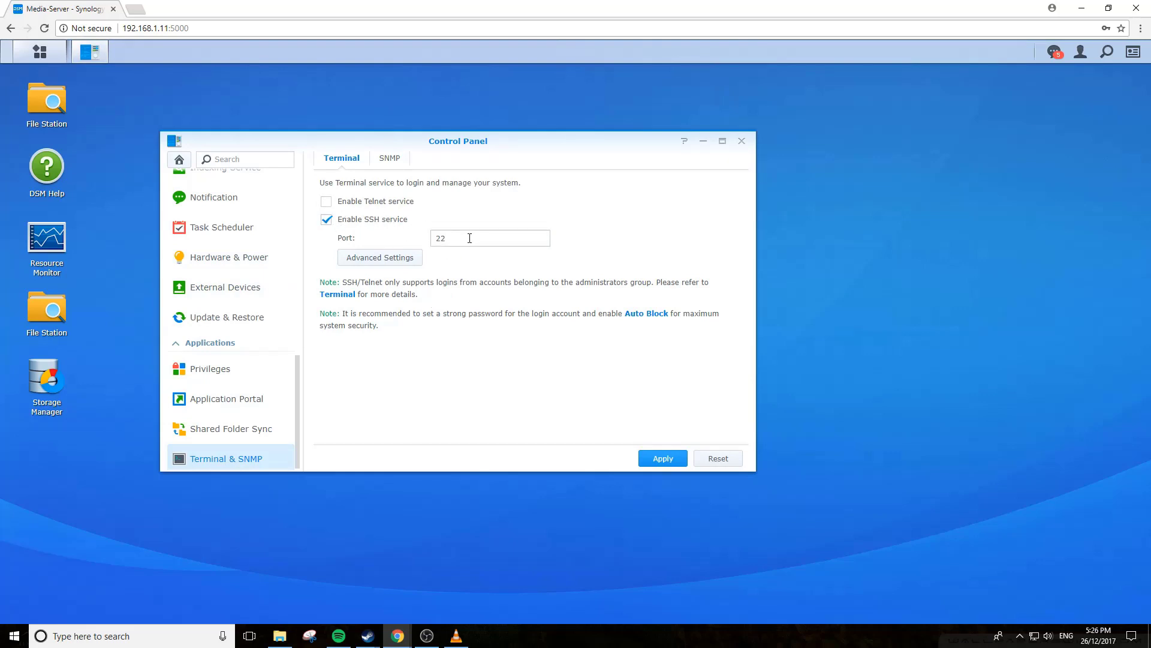
pyautogui.moveTo(470, 238); pyautogui.dragTo(436, 239)
# - Launch PuTTY from Windows search and enter host 192.168.1.11 with port 22
pyautogui.click(138, 635)
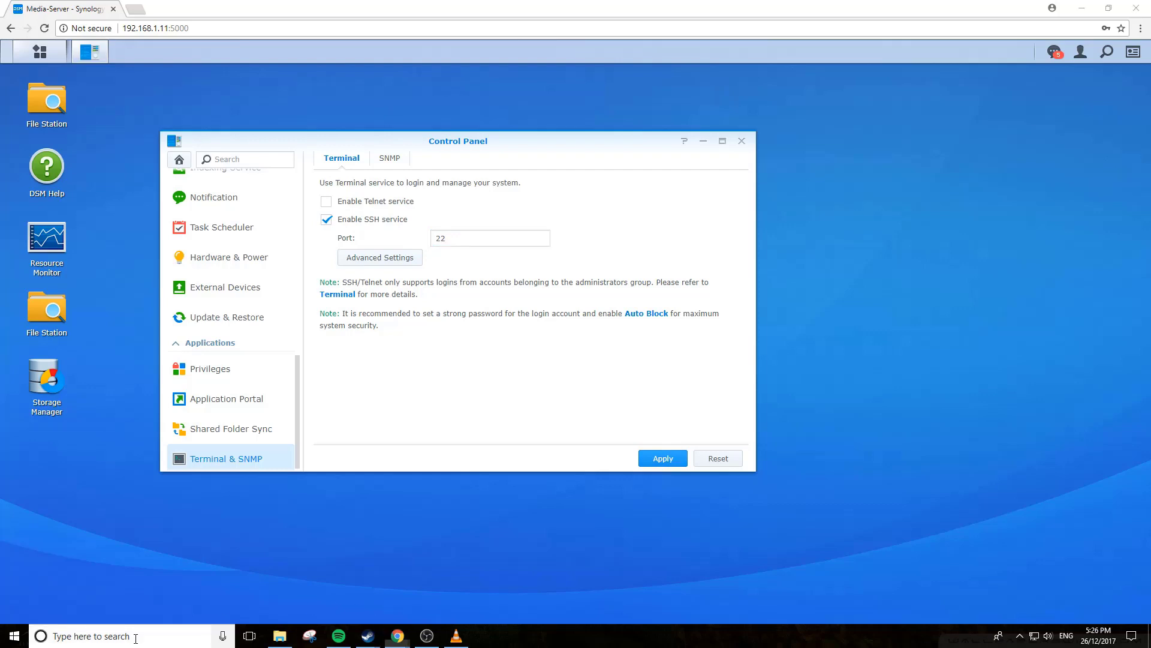
pyautogui.write('putty')
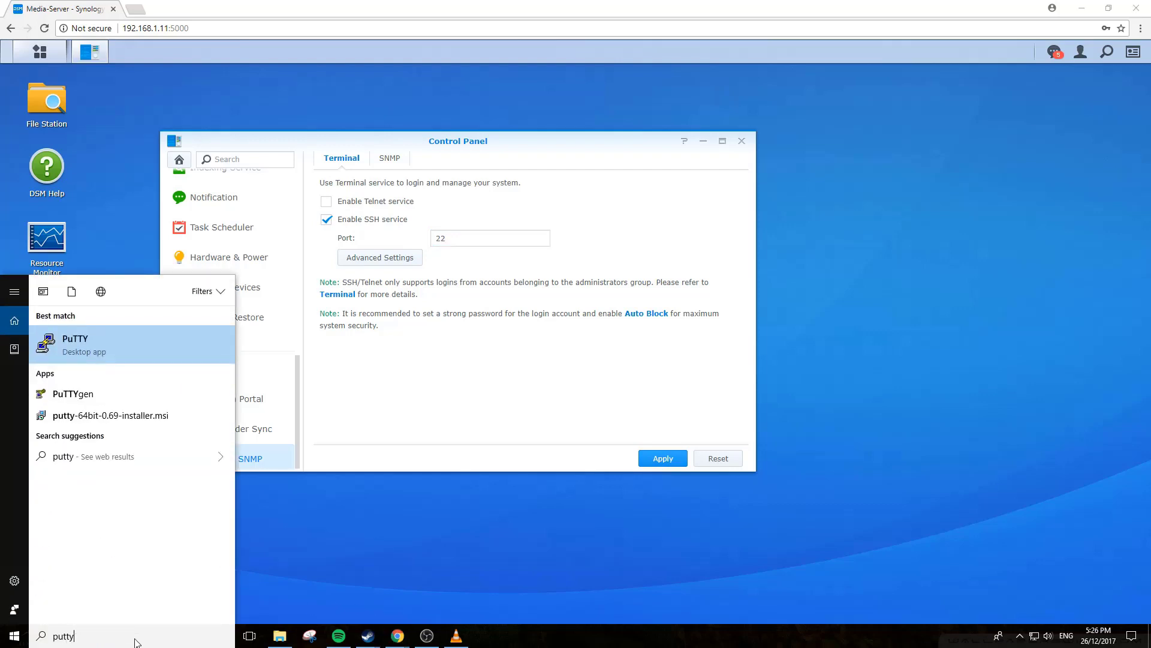
pyautogui.press('Return')
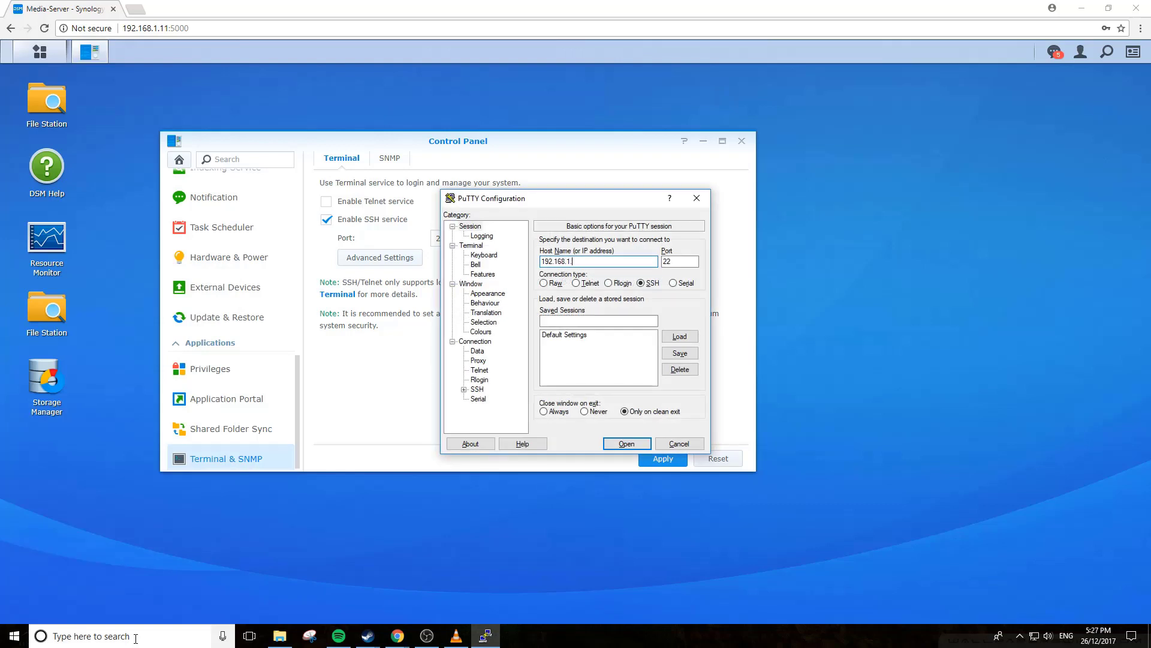
pyautogui.press('Tab')
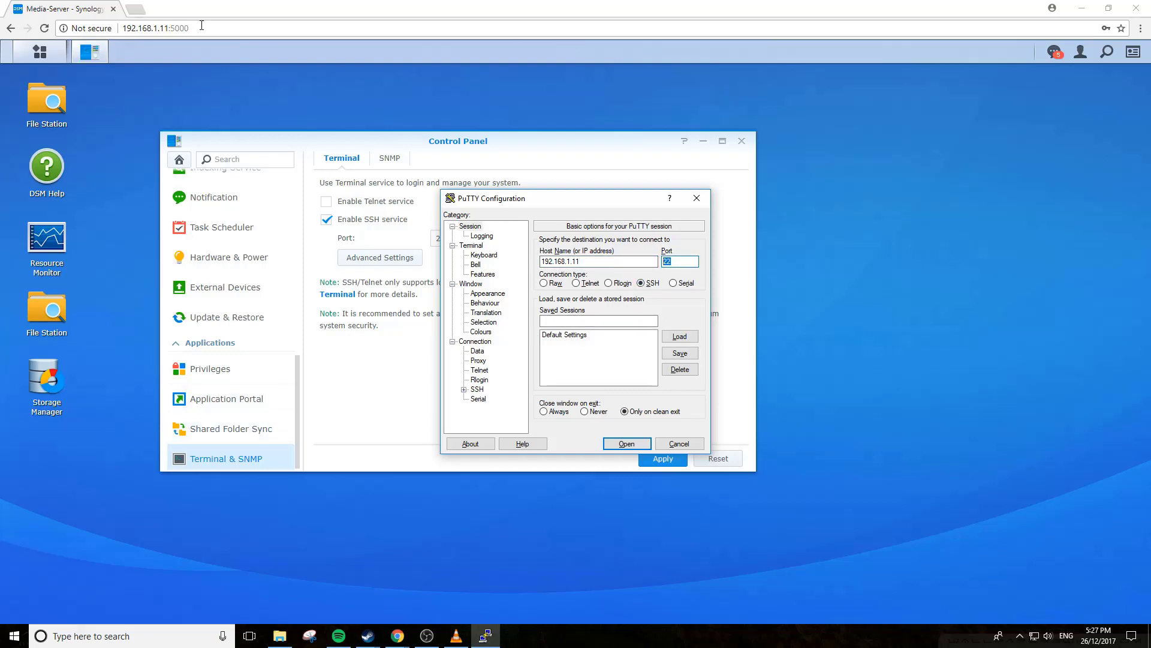
# - Open the SSH connection and log in as admin with the account password
pyautogui.click(624, 445)
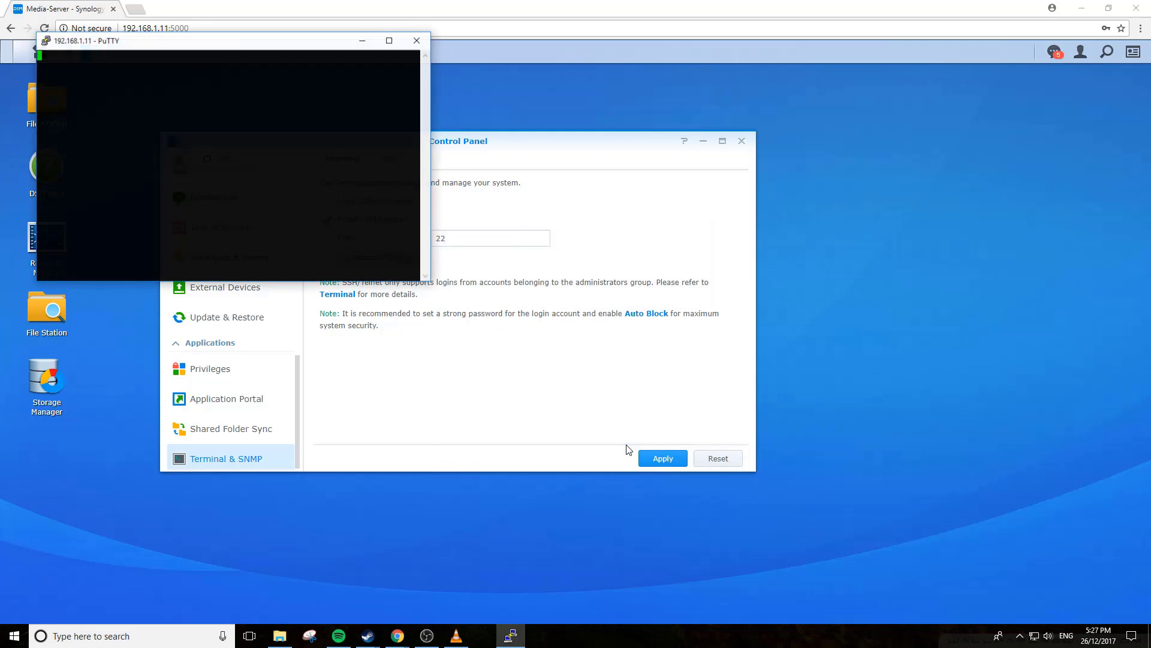
pyautogui.write('admin')
pyautogui.press('Return')
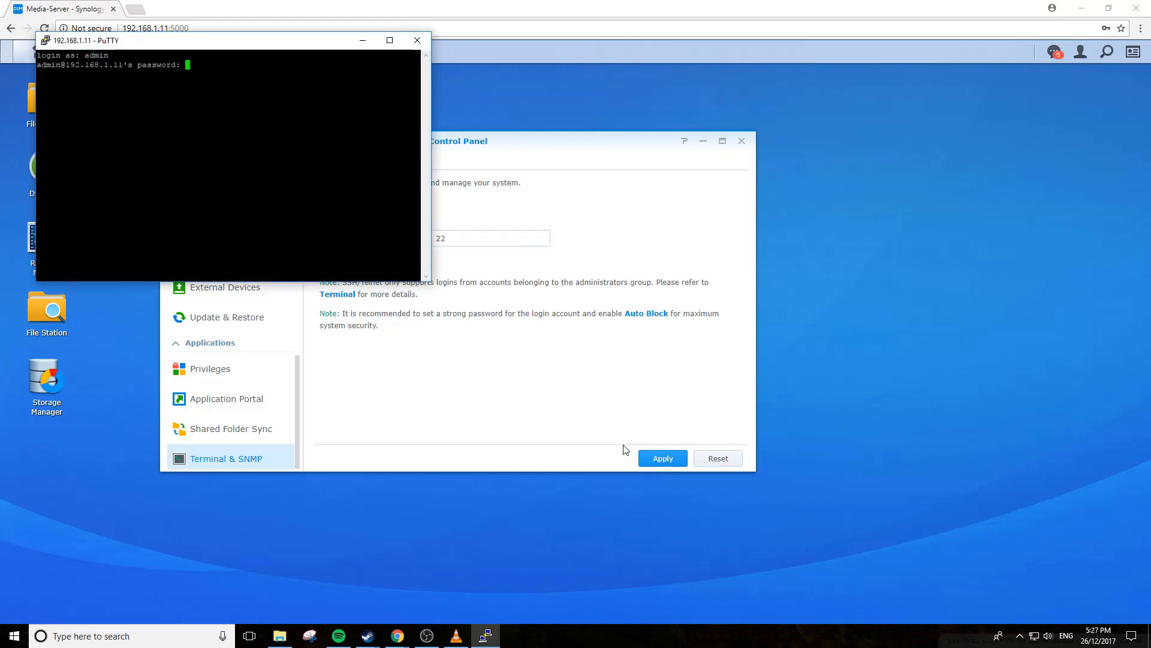
pyautogui.press('Return')
# - Run ls -la, change to /volume1, list it with dir, and highlight the Downloads folder
pyautogui.write('ls -la')
pyautogui.press('Return')
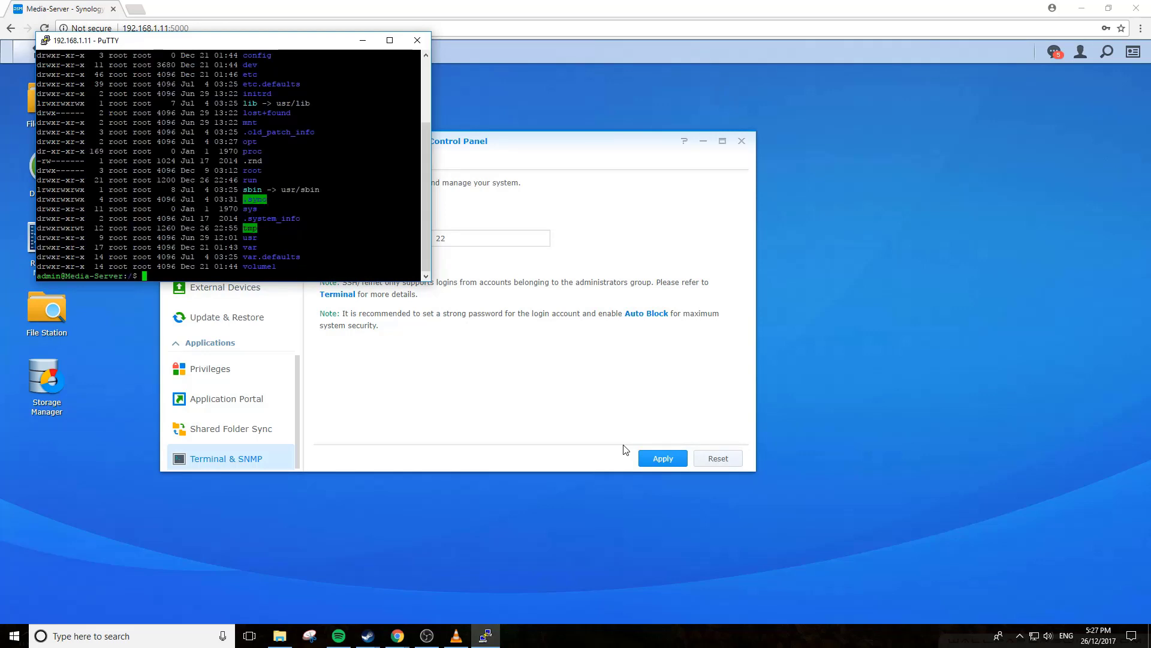
pyautogui.write('cd /volume1')
pyautogui.press('Return')
pyautogui.write('d')
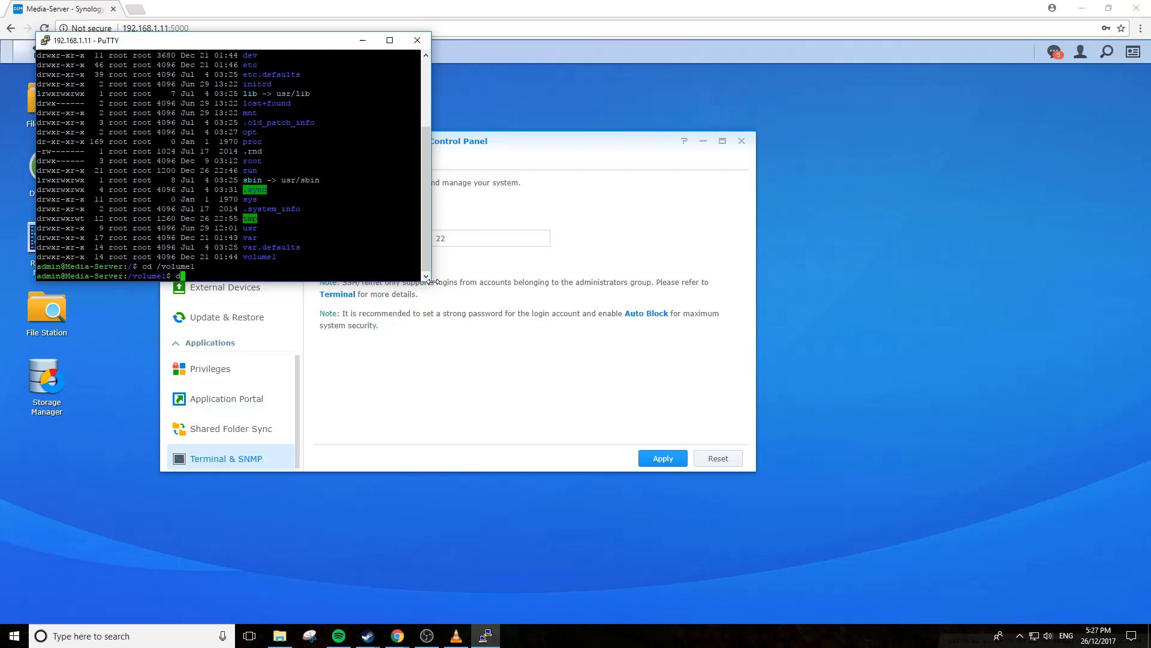
pyautogui.write('ir')
pyautogui.press('Return')
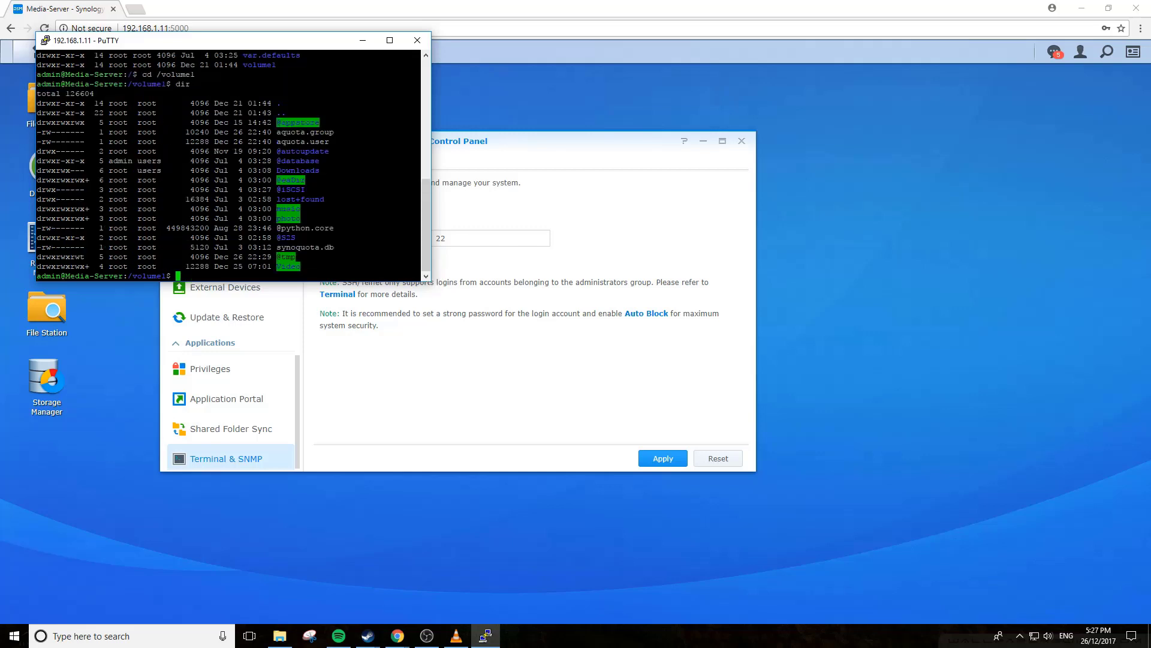
pyautogui.tripleClick(298, 170)
pyautogui.click(298, 170)
pyautogui.tripleClick(298, 170)
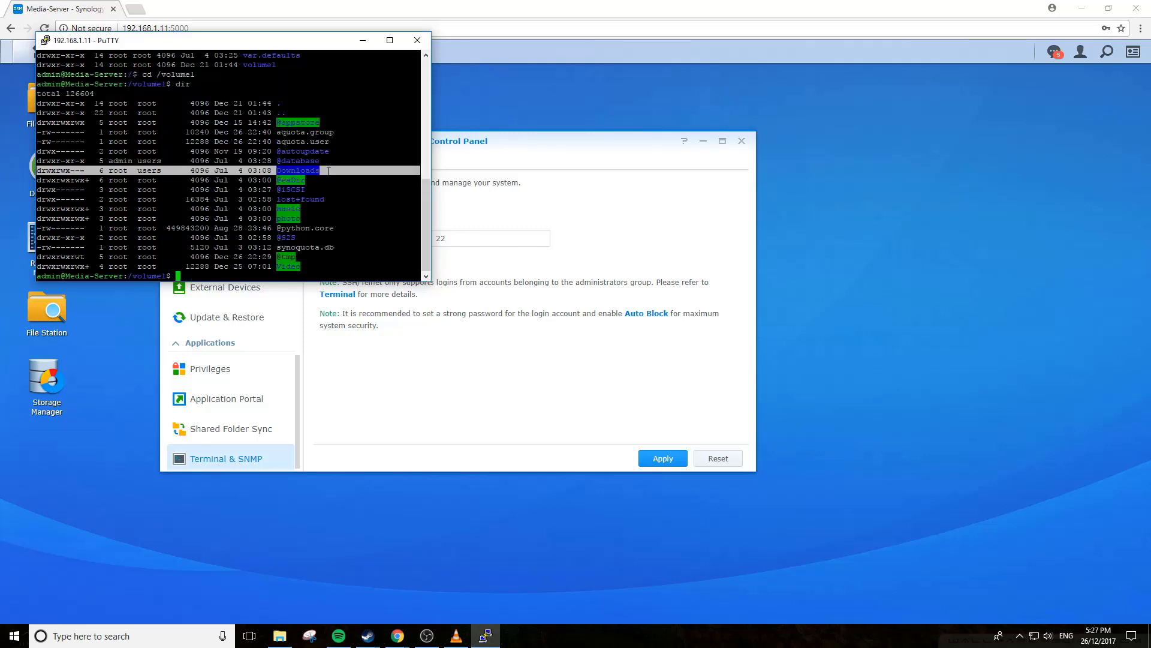
pyautogui.click(298, 170)
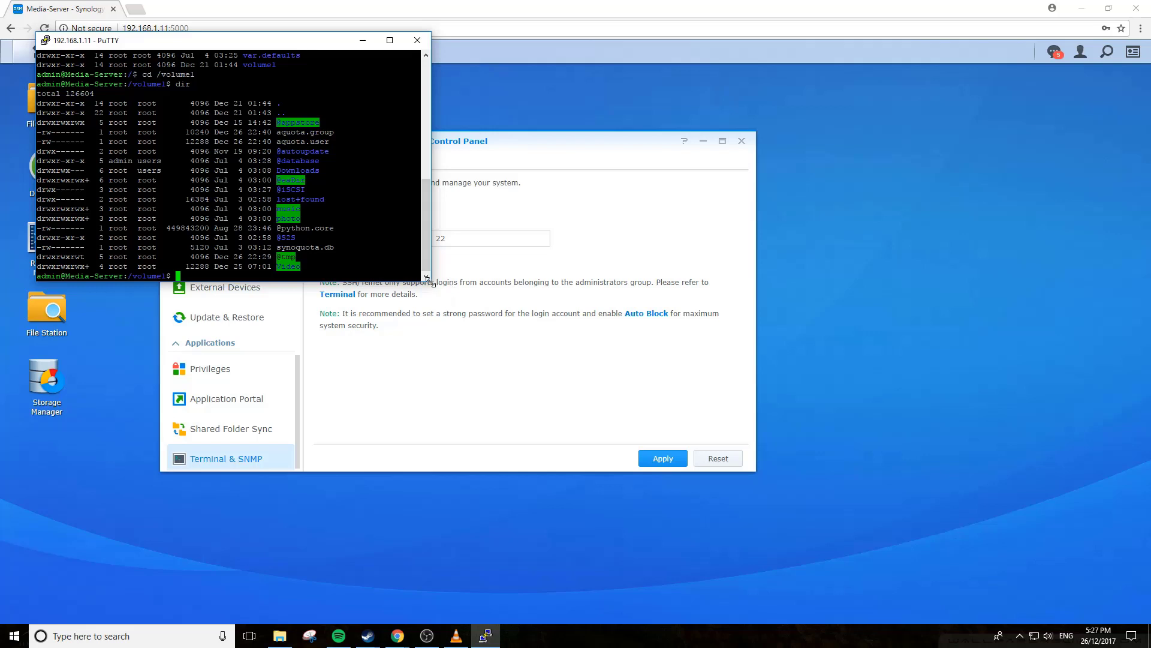
# - Resize the PuTTY window and move it aside to uncover the Control Panel
pyautogui.moveTo(430, 280); pyautogui.dragTo(397, 339)
pyautogui.moveTo(244, 41); pyautogui.dragTo(401, 41)
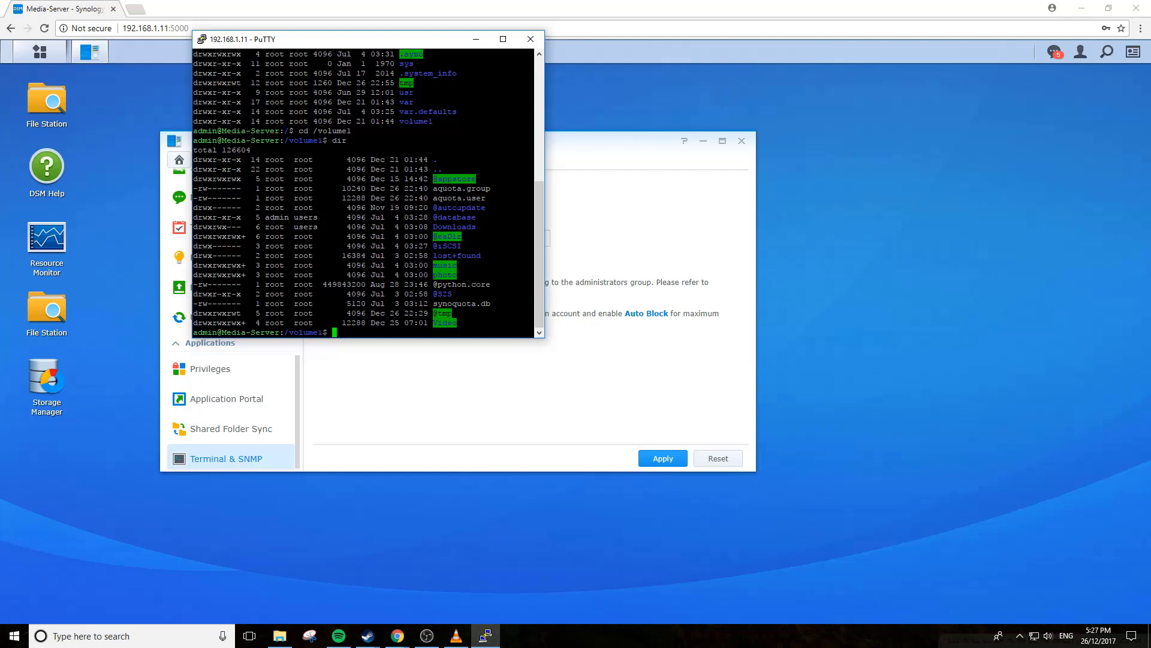
pyautogui.moveTo(538, 235); pyautogui.dragTo(541, 312)
pyautogui.moveTo(387, 41); pyautogui.dragTo(952, 143)
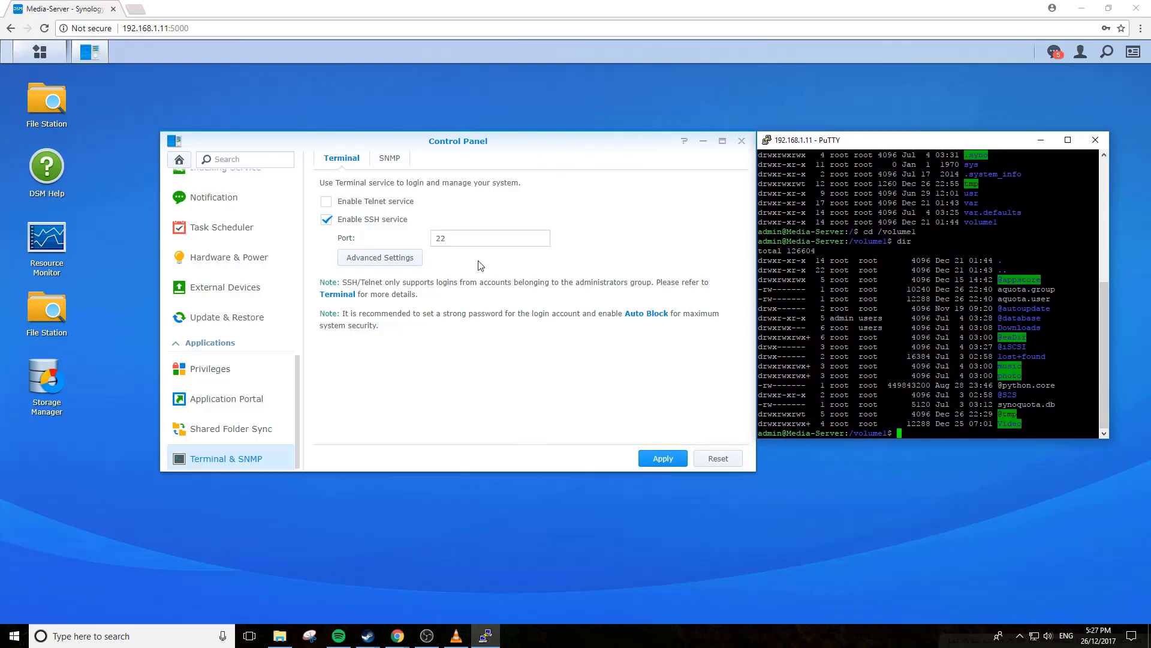
pyautogui.moveTo(526, 141); pyautogui.dragTo(470, 144)
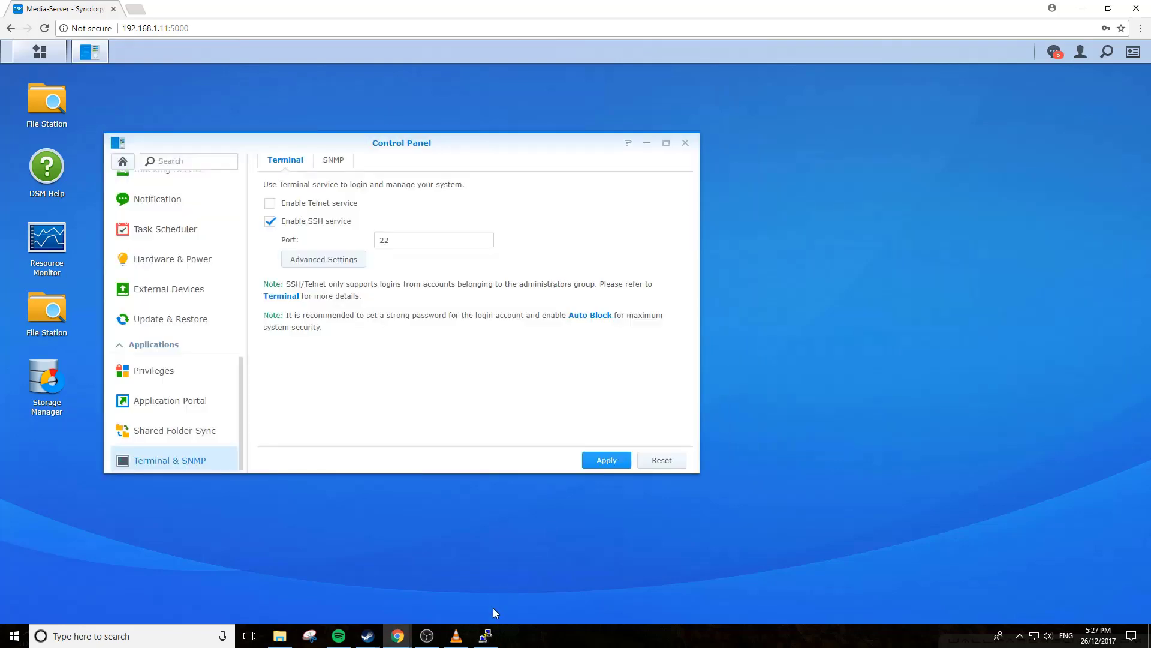